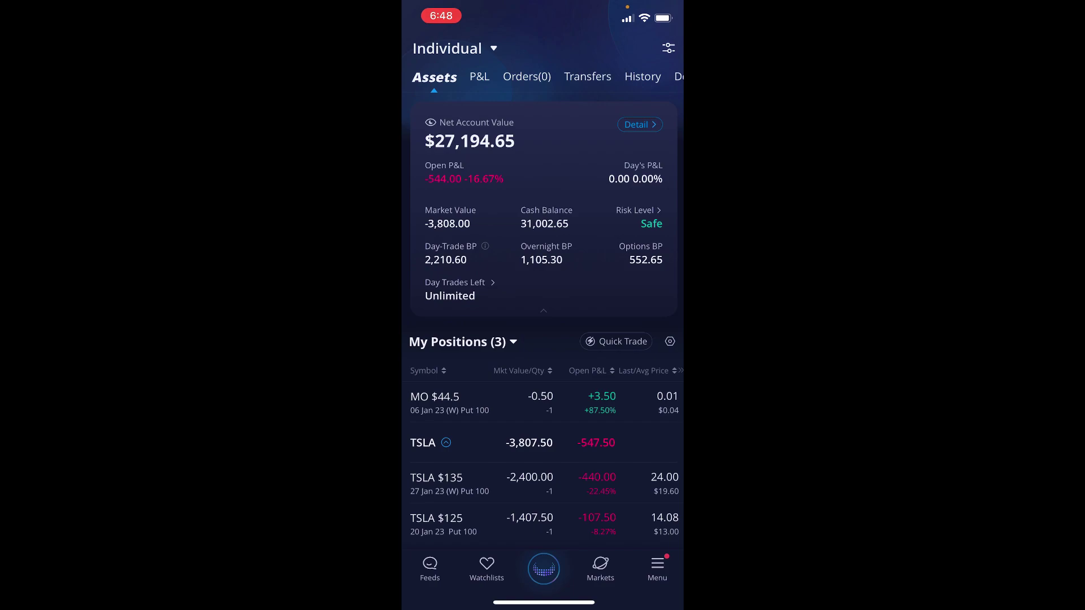
Step: Scroll through the Webull positions, then show the History page listing filled orders
{"action": "scroll", "coordinate": [542, 317], "scroll_direction": "down", "scroll_amount": 3}
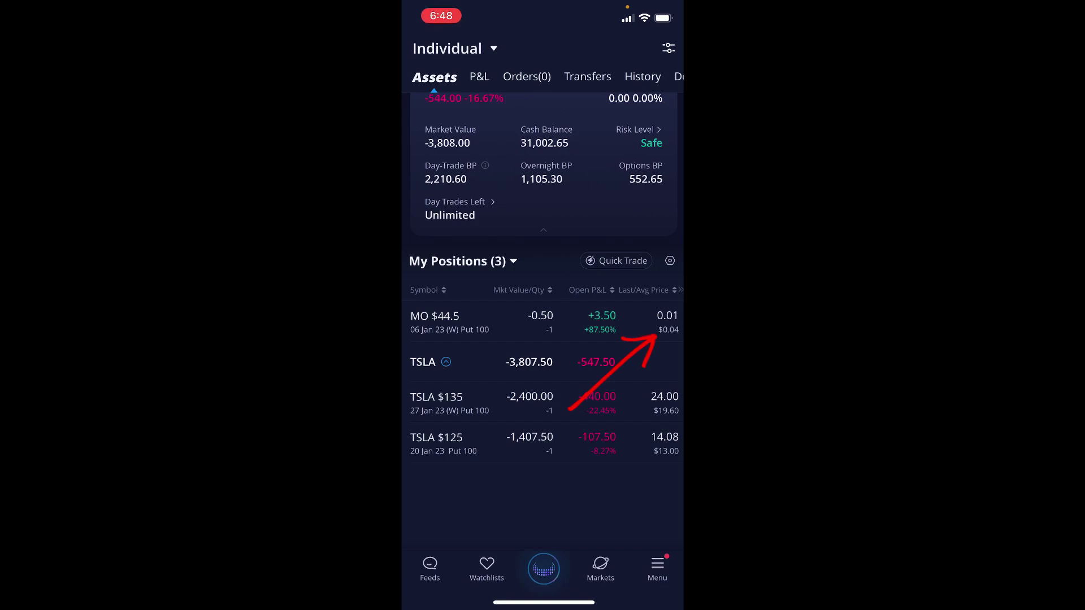
{"action": "scroll", "coordinate": [544, 273], "scroll_direction": "down", "scroll_amount": 1}
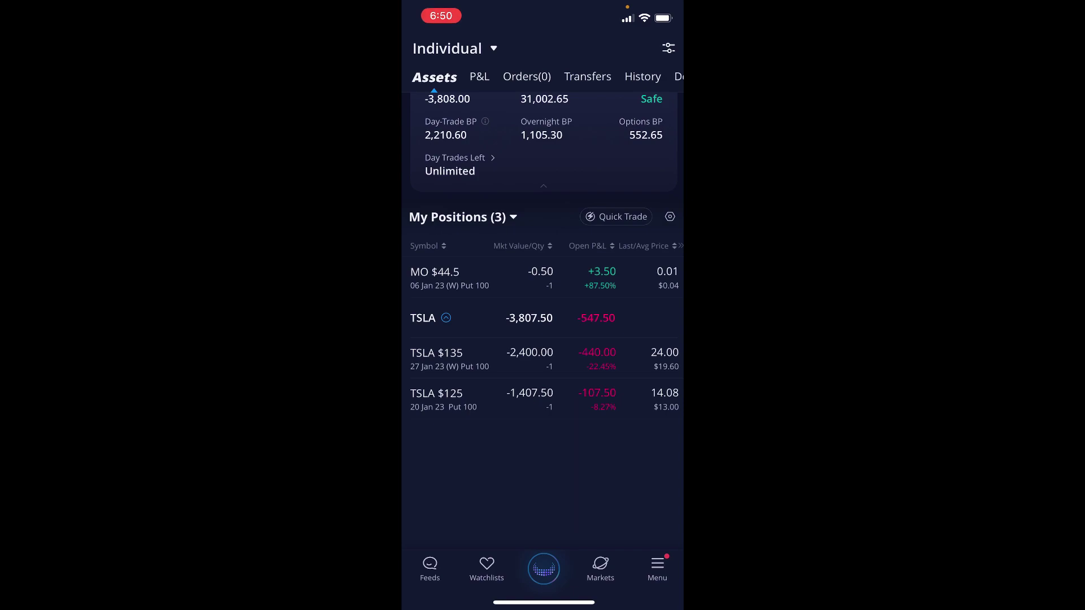
{"action": "left_click", "coordinate": [643, 76]}
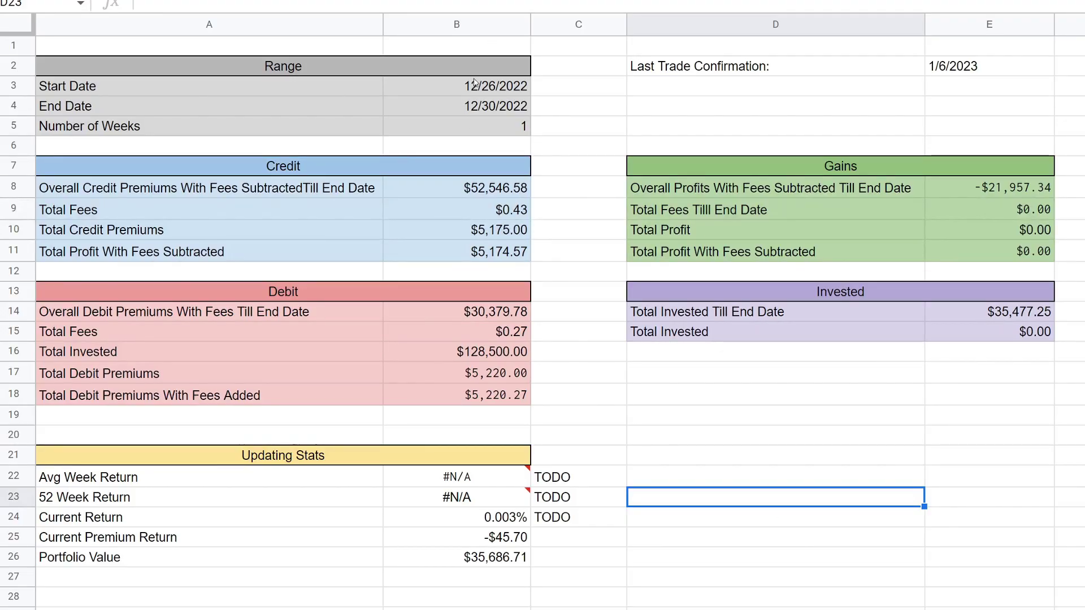
Step: Set the dashboard date range to start 1/2/2023 and end 1/6/2023
{"action": "left_click", "coordinate": [447, 104]}
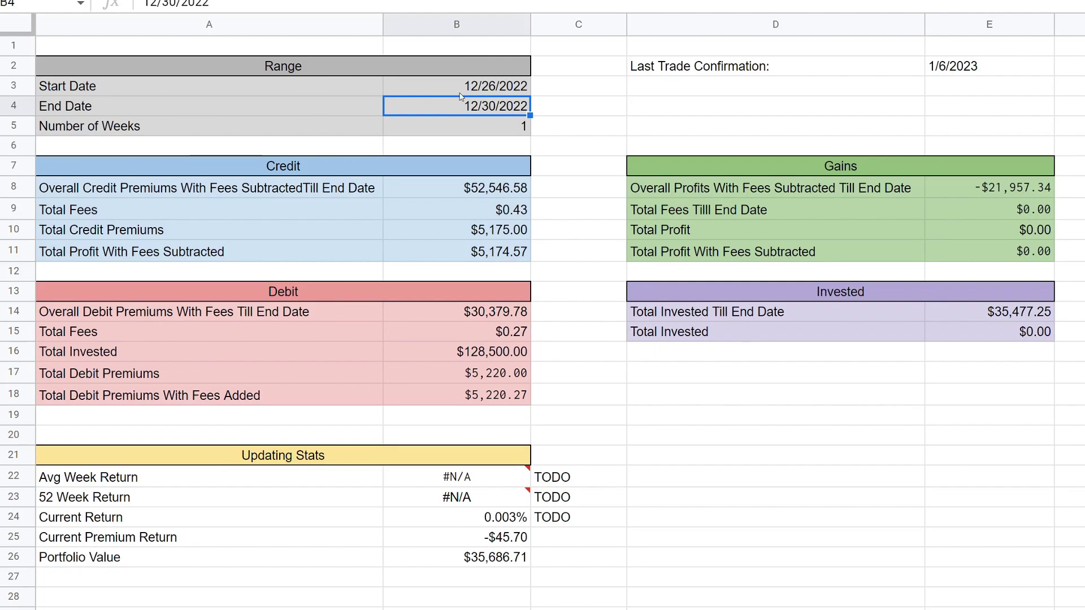
{"action": "double_click", "coordinate": [462, 91]}
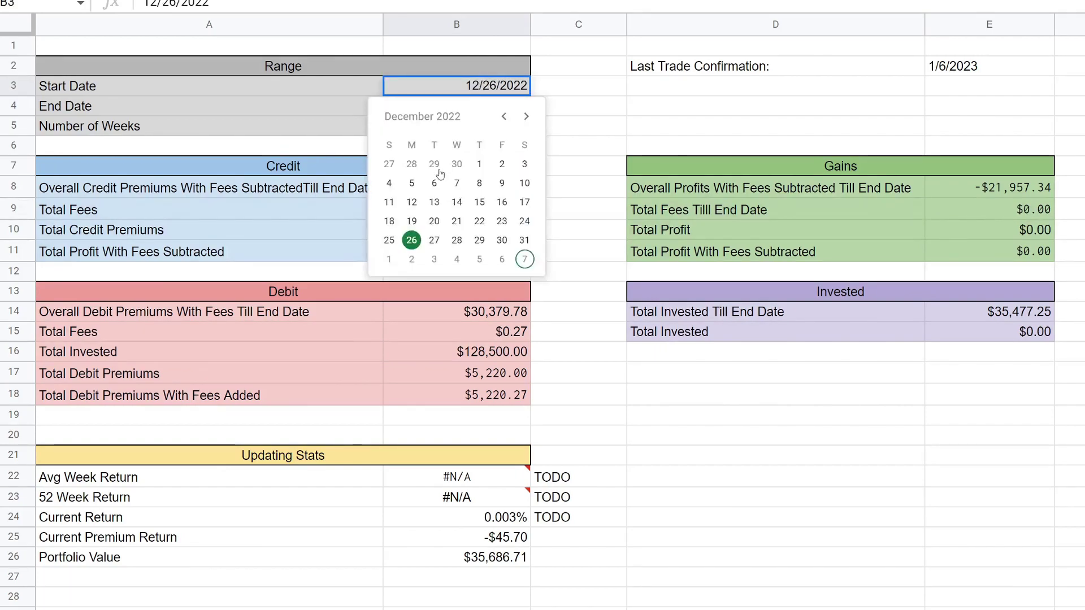
{"action": "left_click", "coordinate": [412, 258]}
{"action": "double_click", "coordinate": [476, 92]}
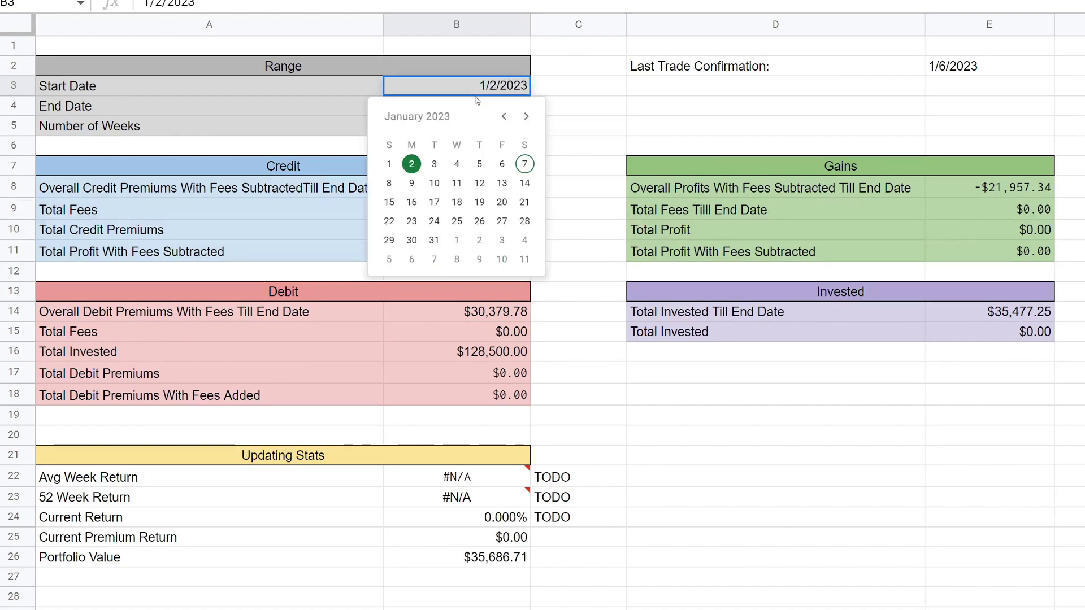
{"action": "left_click", "coordinate": [343, 110]}
{"action": "left_click", "coordinate": [452, 115]}
{"action": "double_click", "coordinate": [452, 114]}
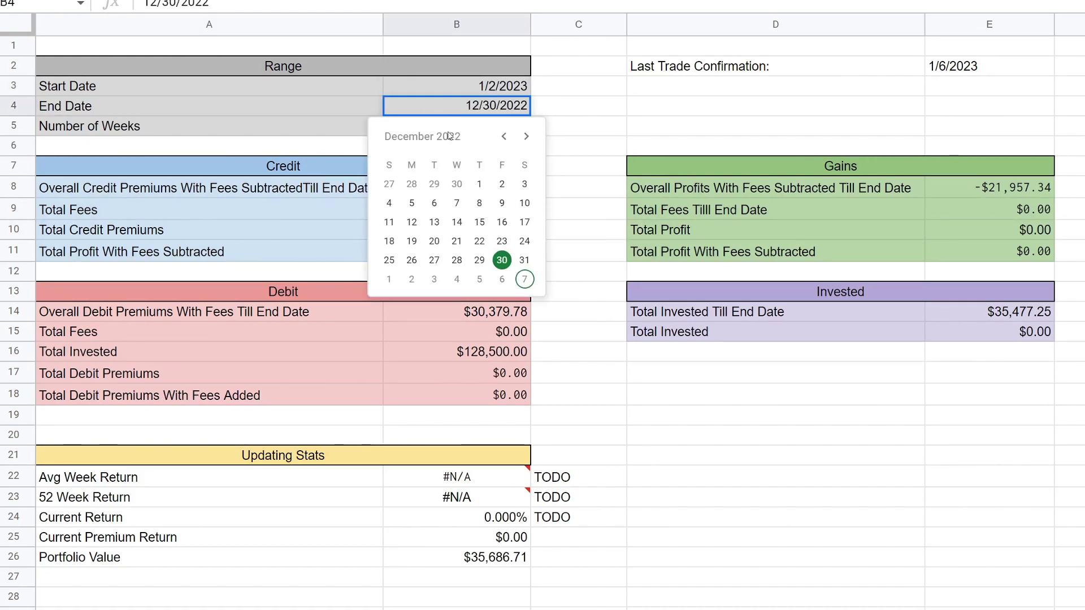
{"action": "left_click", "coordinate": [507, 282]}
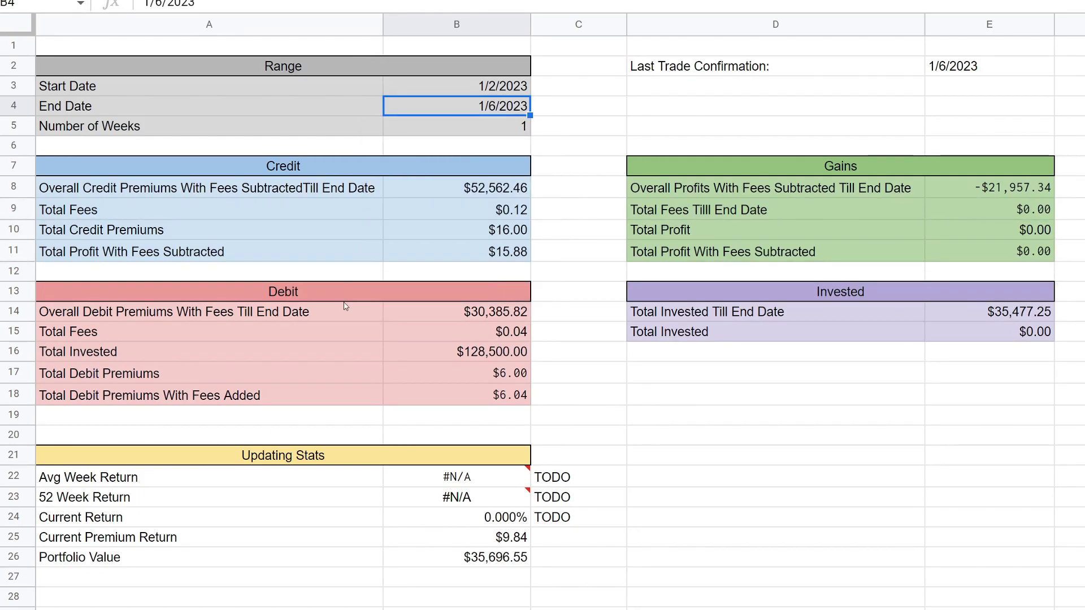
Step: Review the Current Premium Return, Total Profit, Total Debit Premiums, Gains and Total Invested formulas
{"action": "left_click", "coordinate": [443, 539]}
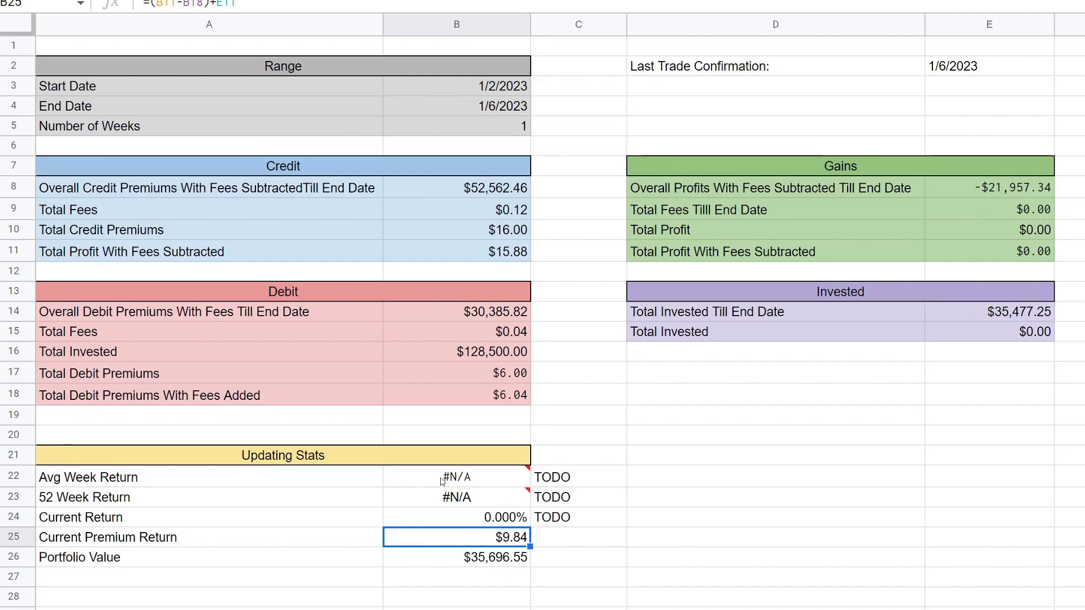
{"action": "left_click", "coordinate": [481, 251]}
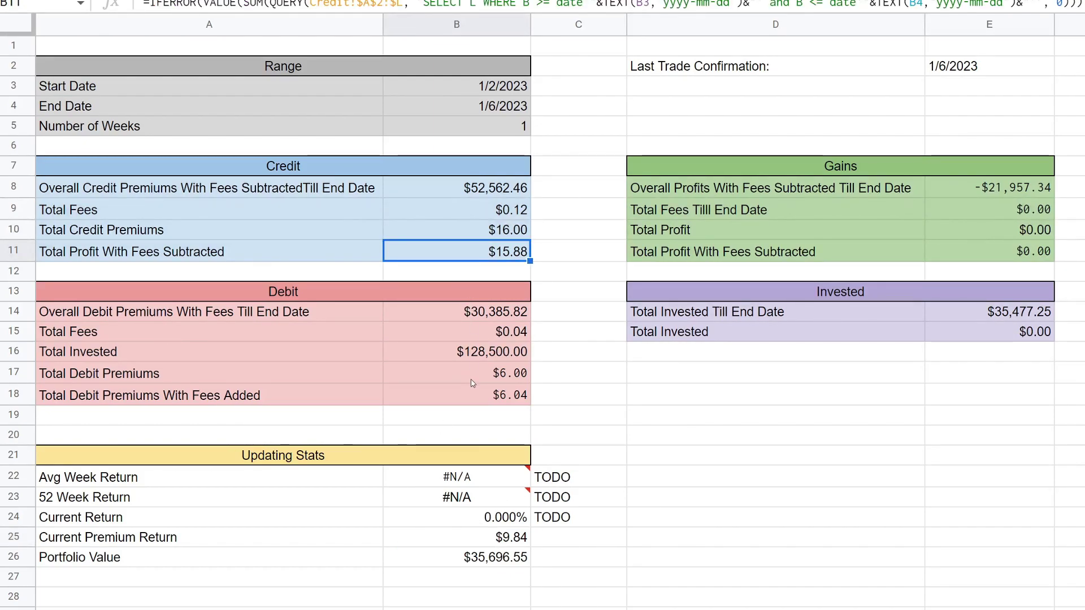
{"action": "left_click", "coordinate": [445, 401]}
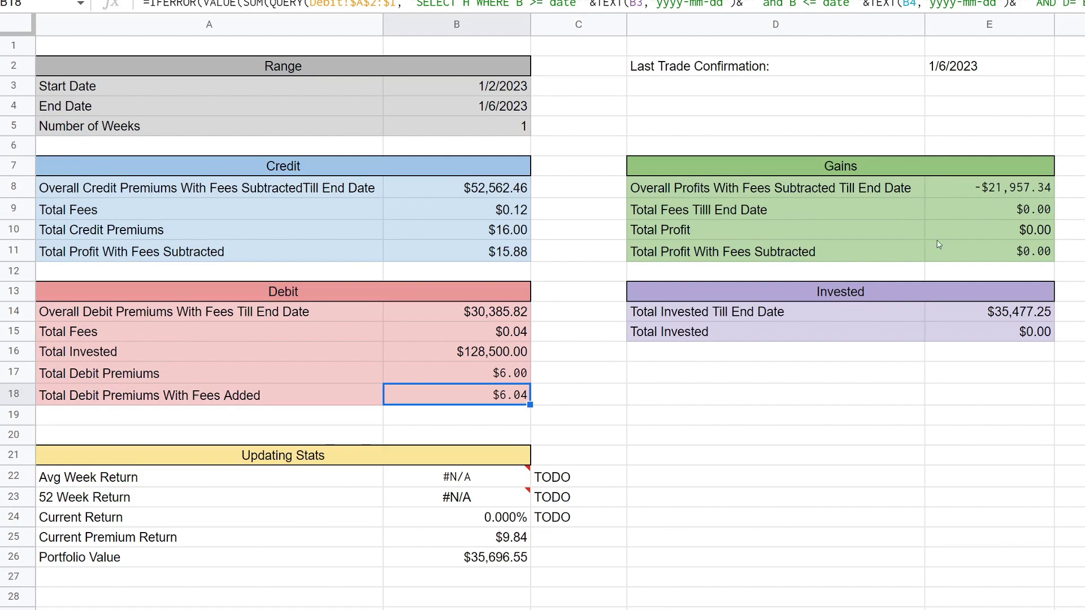
{"action": "left_click_drag", "start_coordinate": [985, 209], "coordinate": [988, 251]}
{"action": "left_click", "coordinate": [988, 331]}
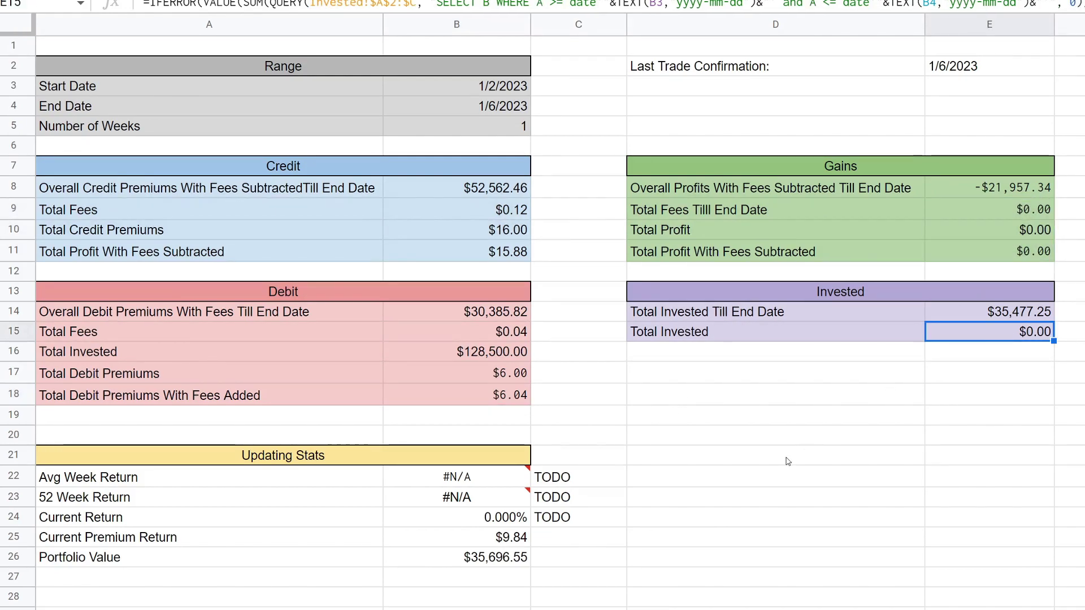
{"action": "left_click", "coordinate": [775, 455]}
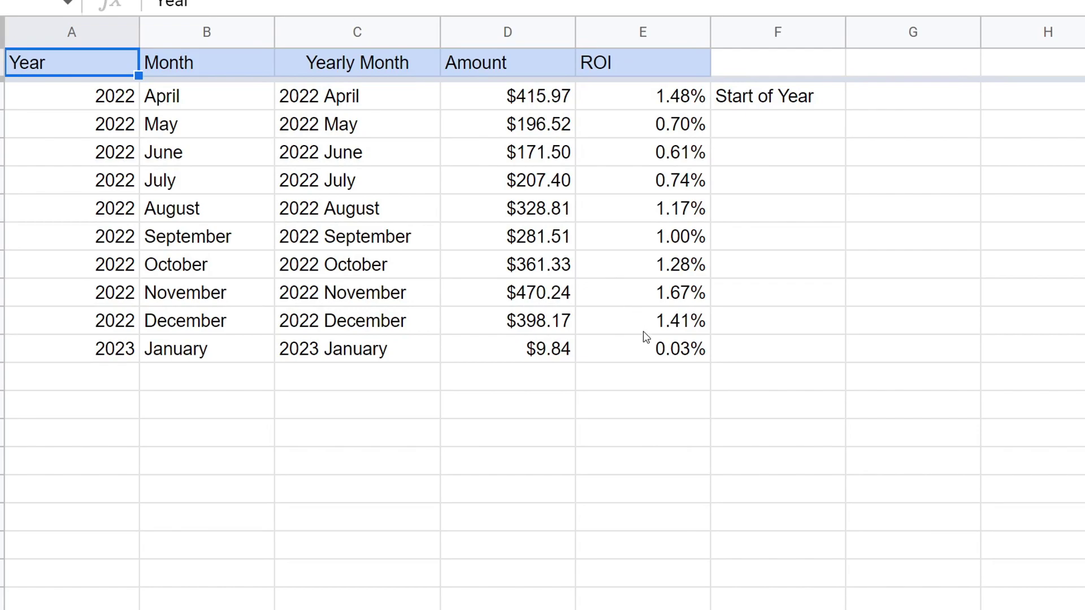
Step: Inspect the 2023 January amount ($9.84) and ROI (0.03%) formulas in the monthly summary
{"action": "left_click", "coordinate": [523, 361]}
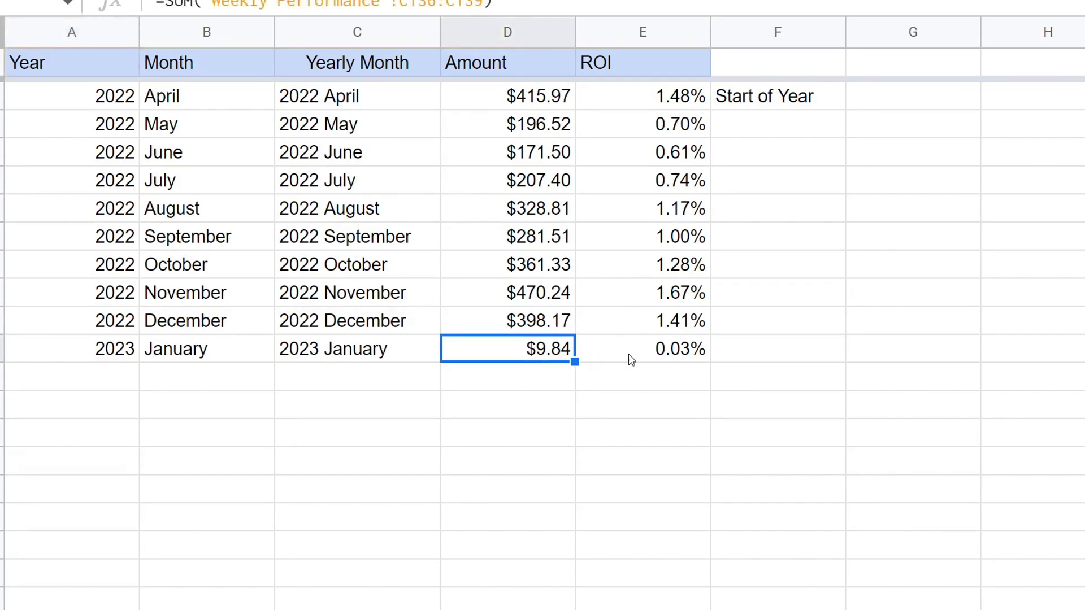
{"action": "left_click", "coordinate": [631, 359]}
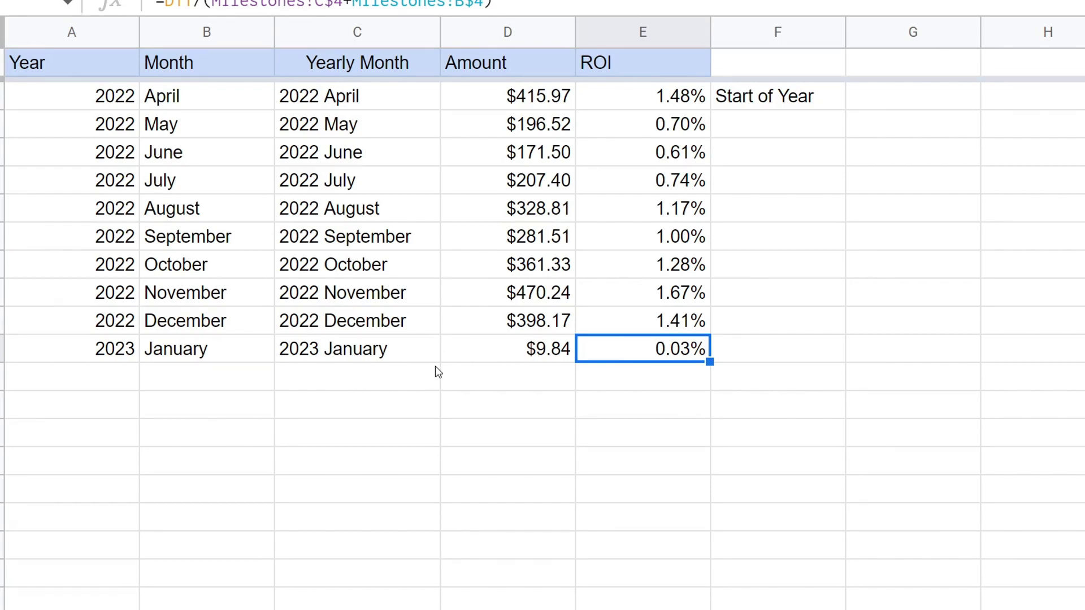
{"action": "left_click", "coordinate": [630, 405]}
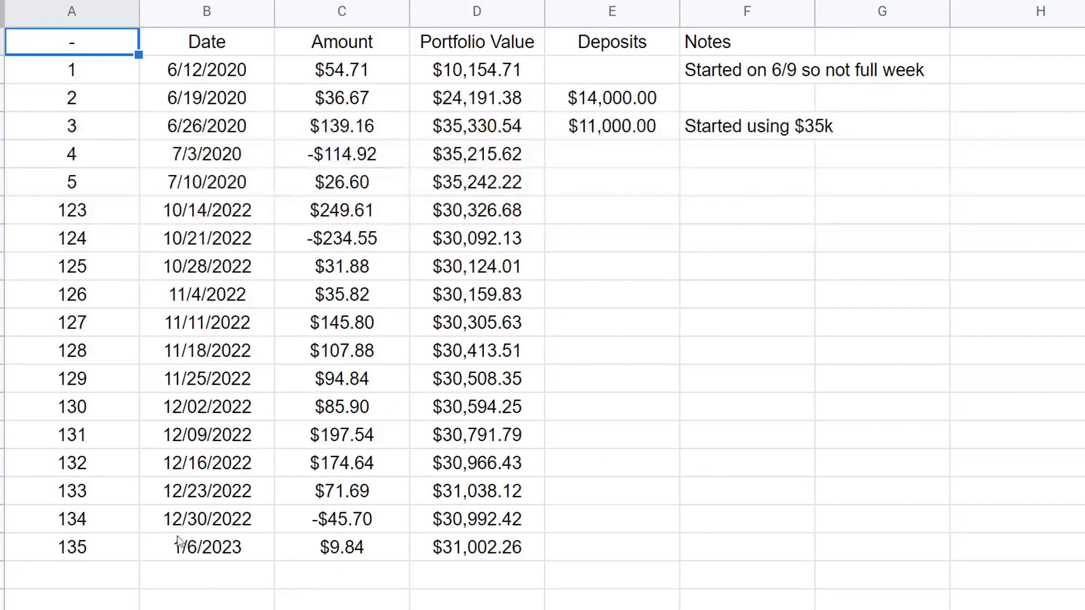
{"action": "left_click", "coordinate": [183, 554]}
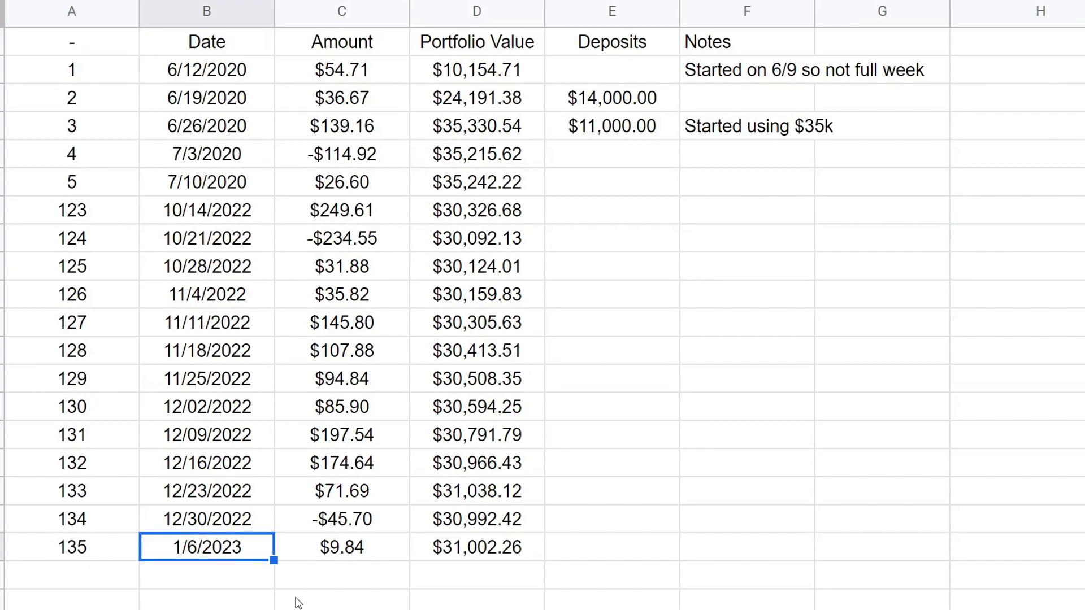
{"action": "left_click", "coordinate": [346, 557]}
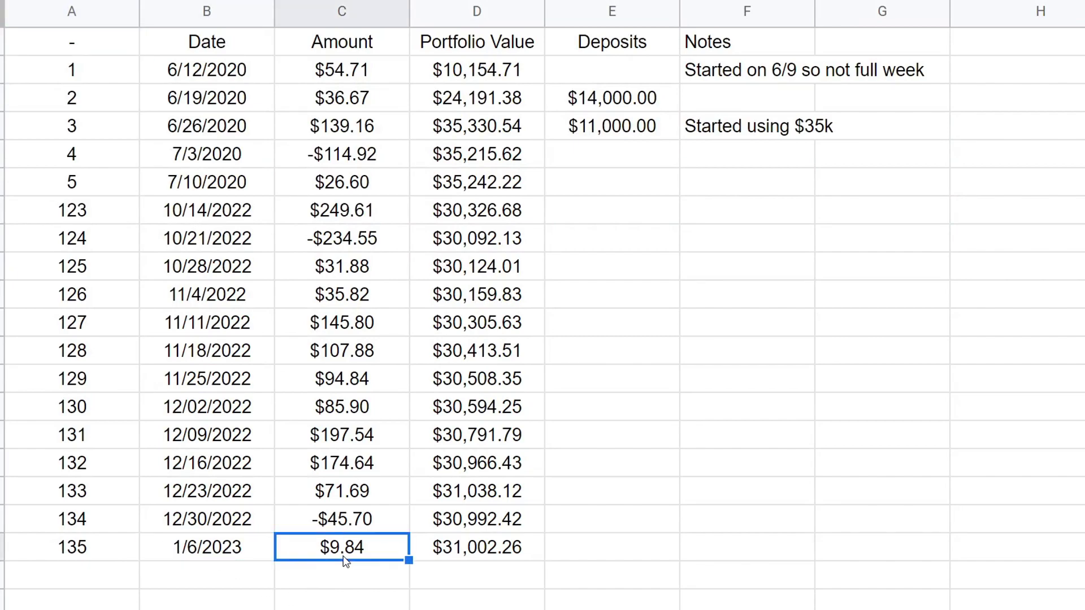
{"action": "left_click", "coordinate": [467, 544]}
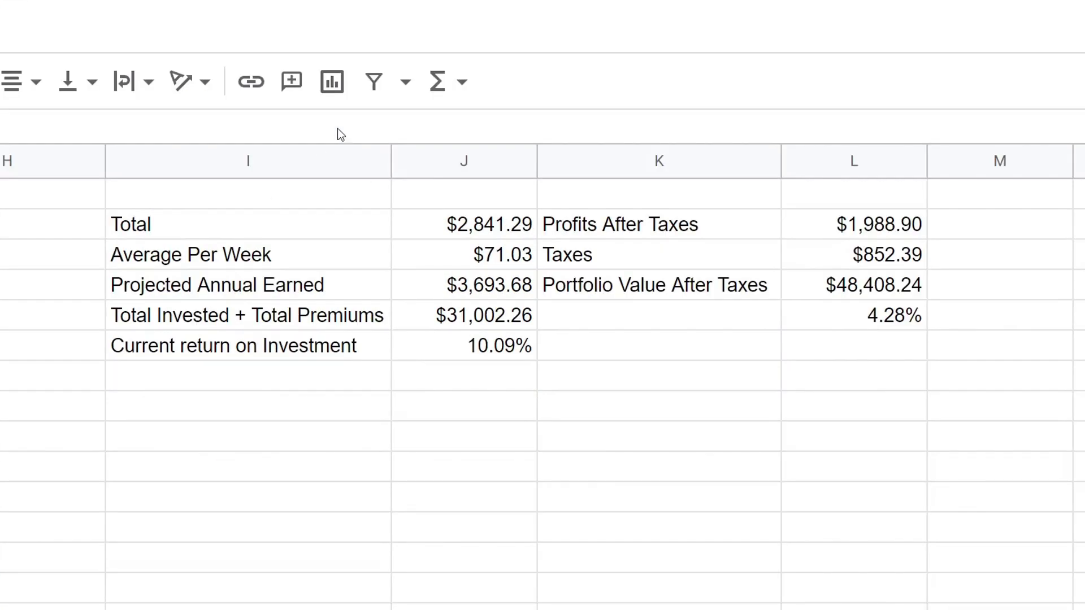
{"action": "left_click", "coordinate": [459, 224]}
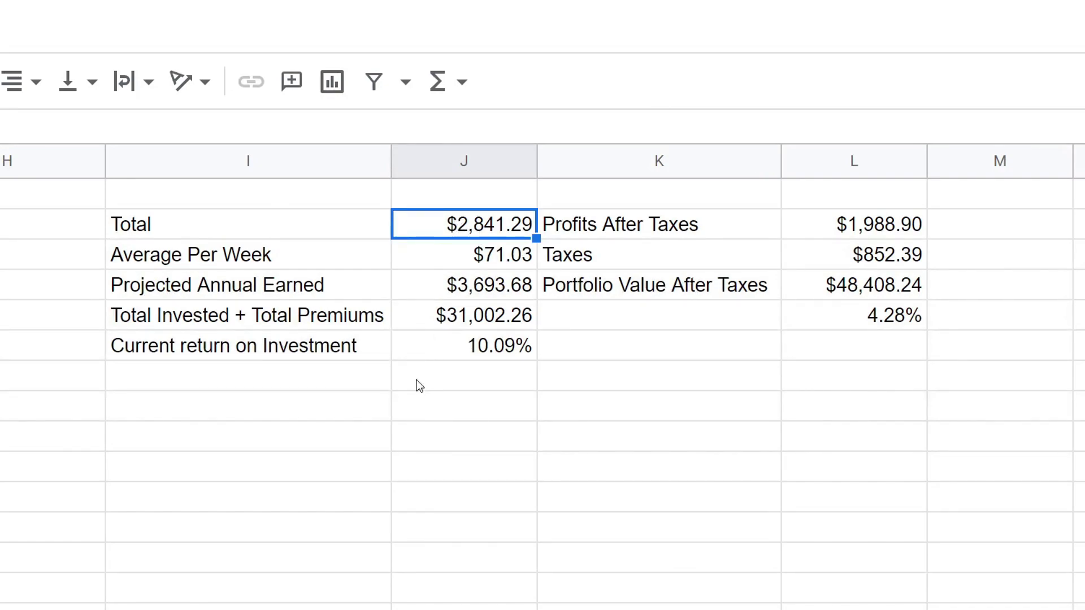
{"action": "left_click", "coordinate": [440, 359]}
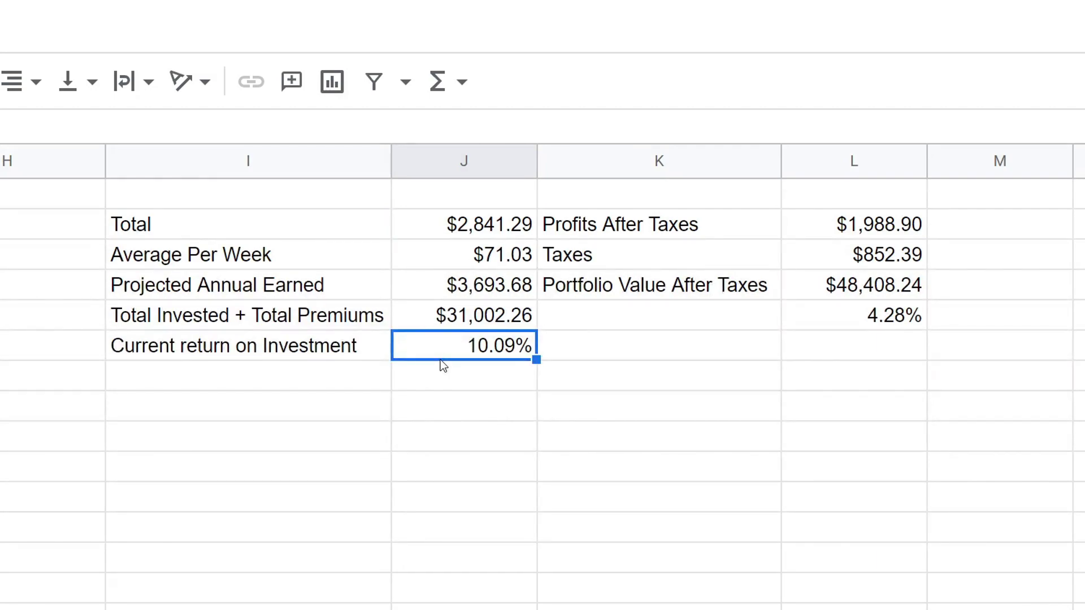
{"action": "left_click", "coordinate": [385, 359]}
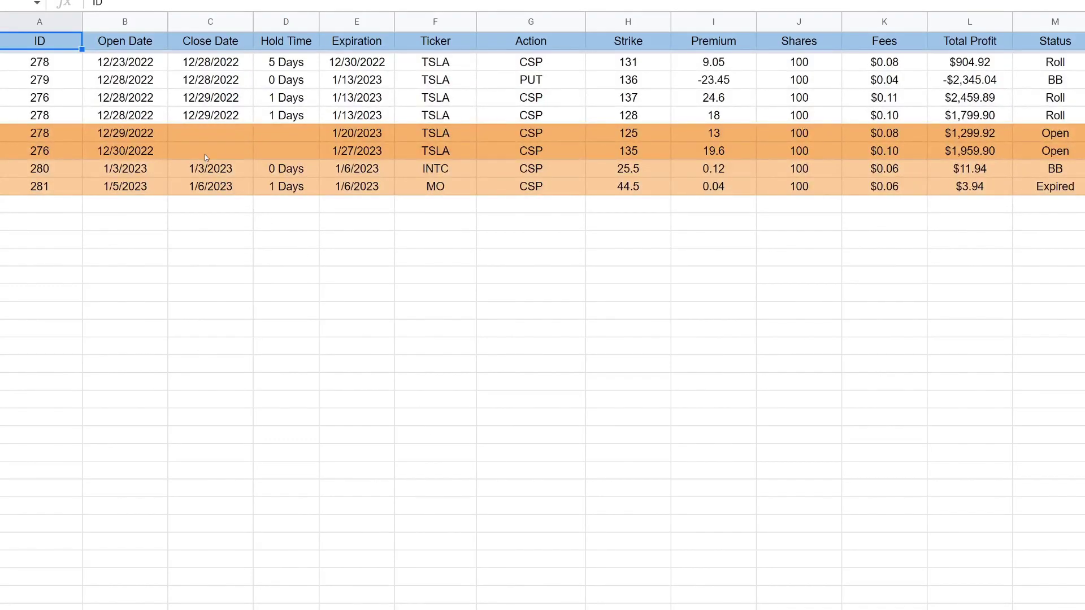
Step: Mark the two open TSLA trades and review the INTC trade's cells (strike 25.5, premium 0.12, BB)
{"action": "left_click", "coordinate": [76, 134]}
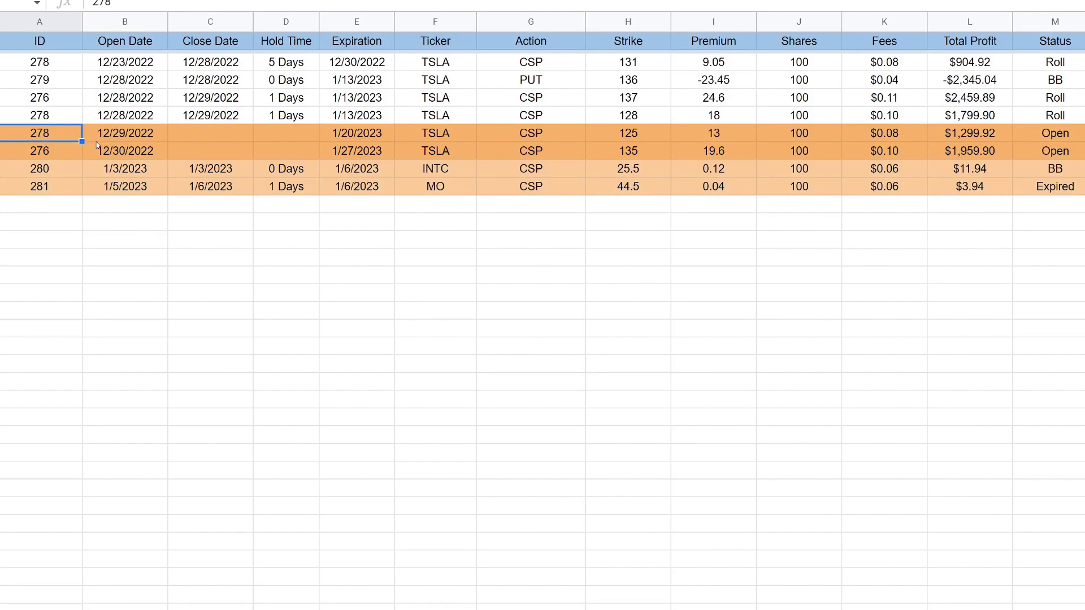
{"action": "left_click_drag", "start_coordinate": [130, 133], "coordinate": [1043, 150]}
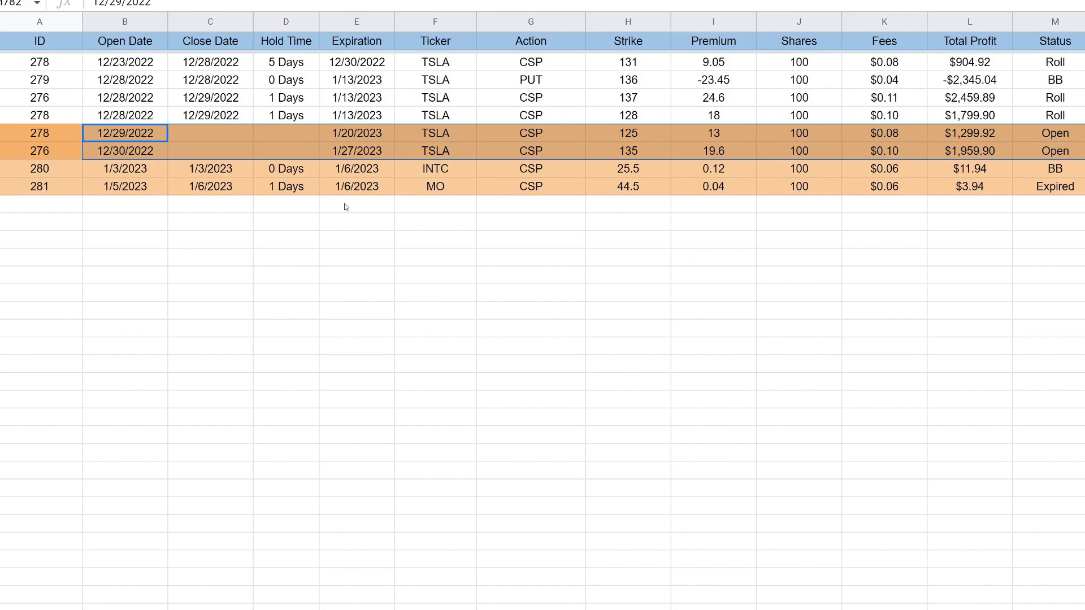
{"action": "left_click", "coordinate": [143, 170]}
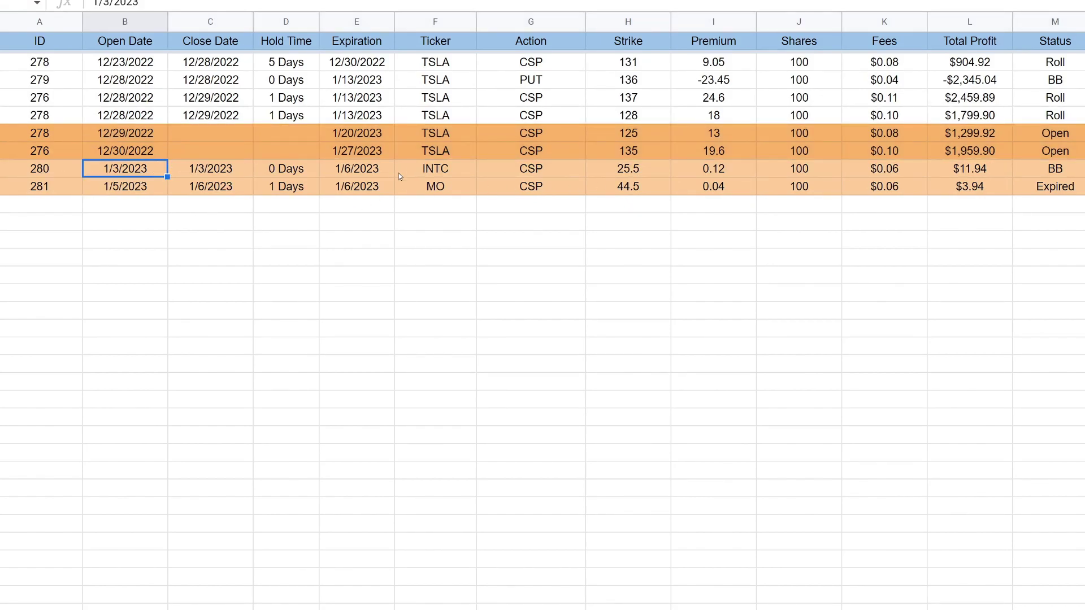
{"action": "left_click", "coordinate": [444, 171]}
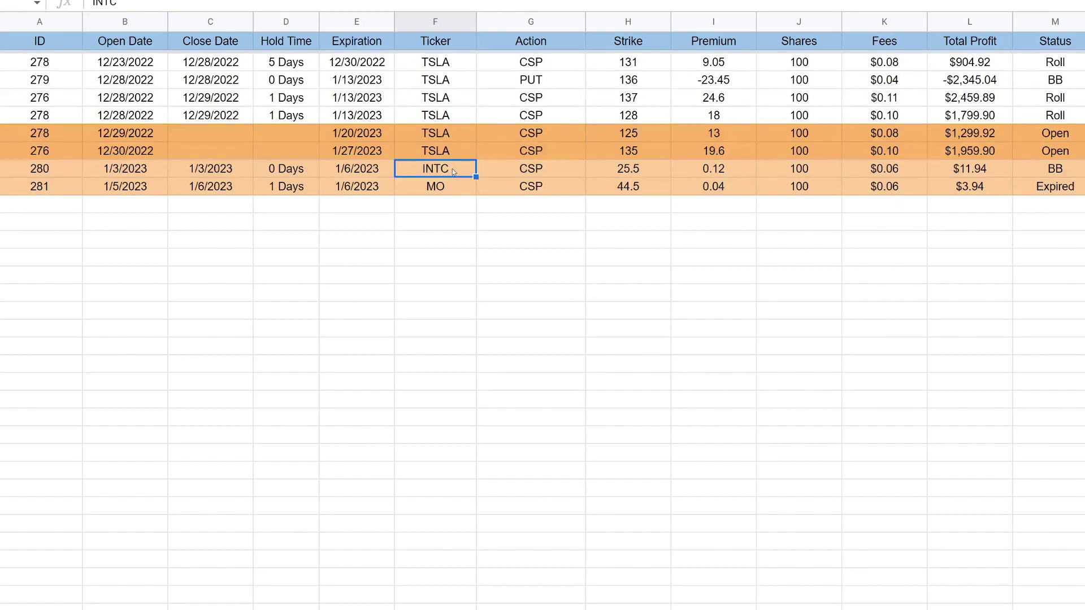
{"action": "left_click", "coordinate": [531, 171]}
{"action": "left_click", "coordinate": [636, 170]}
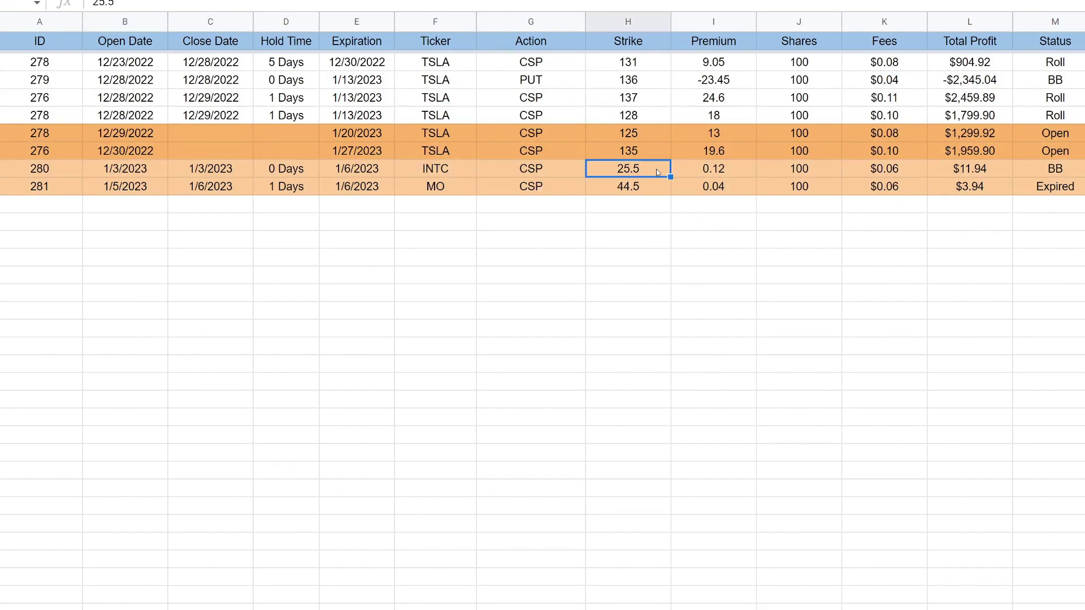
{"action": "left_click", "coordinate": [717, 172]}
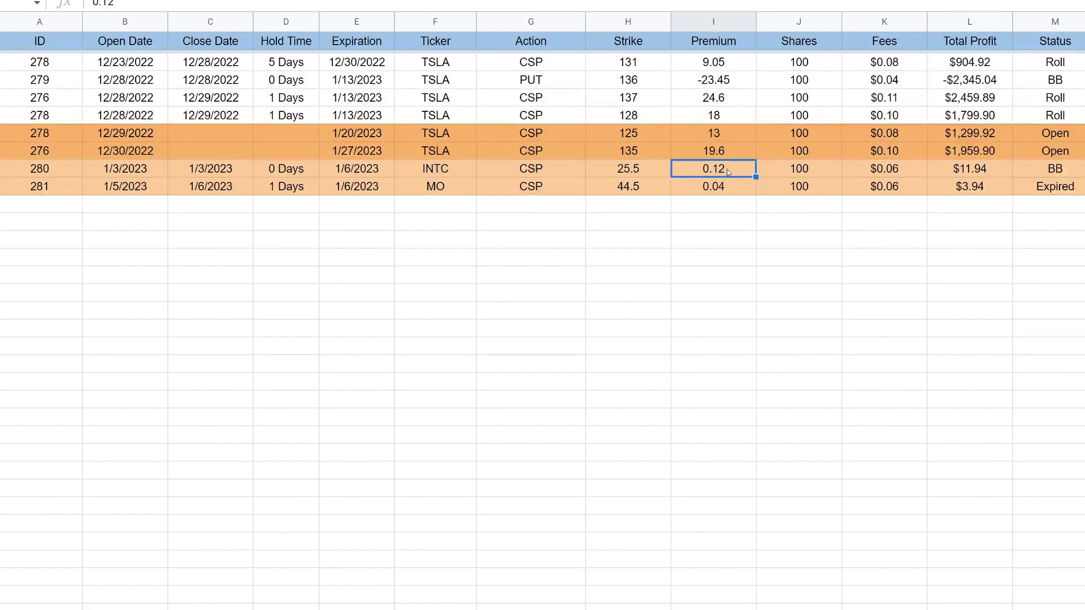
{"action": "left_click", "coordinate": [976, 171]}
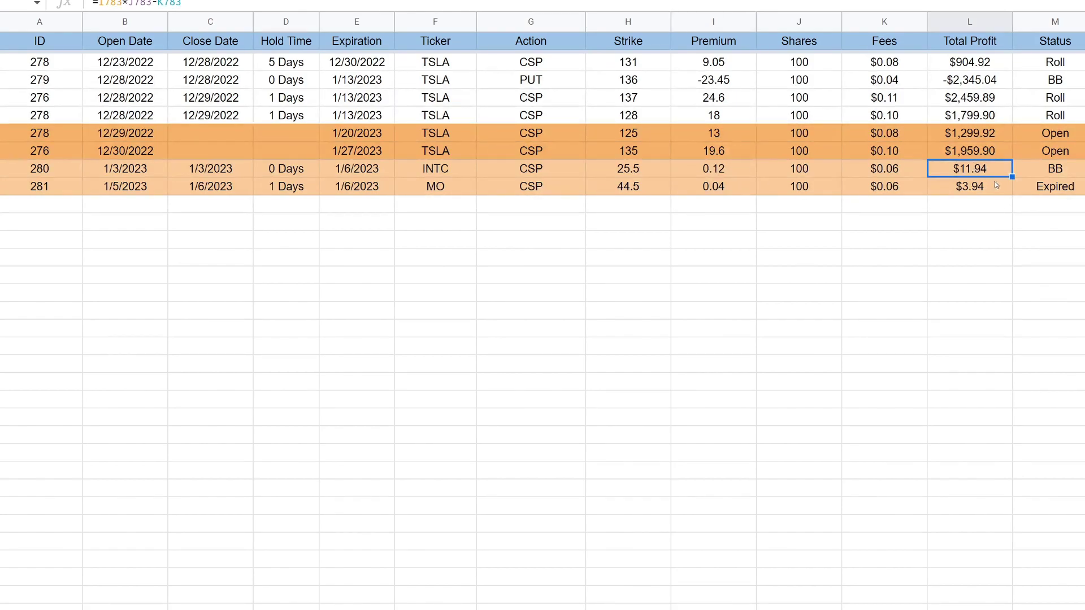
{"action": "left_click", "coordinate": [1038, 174]}
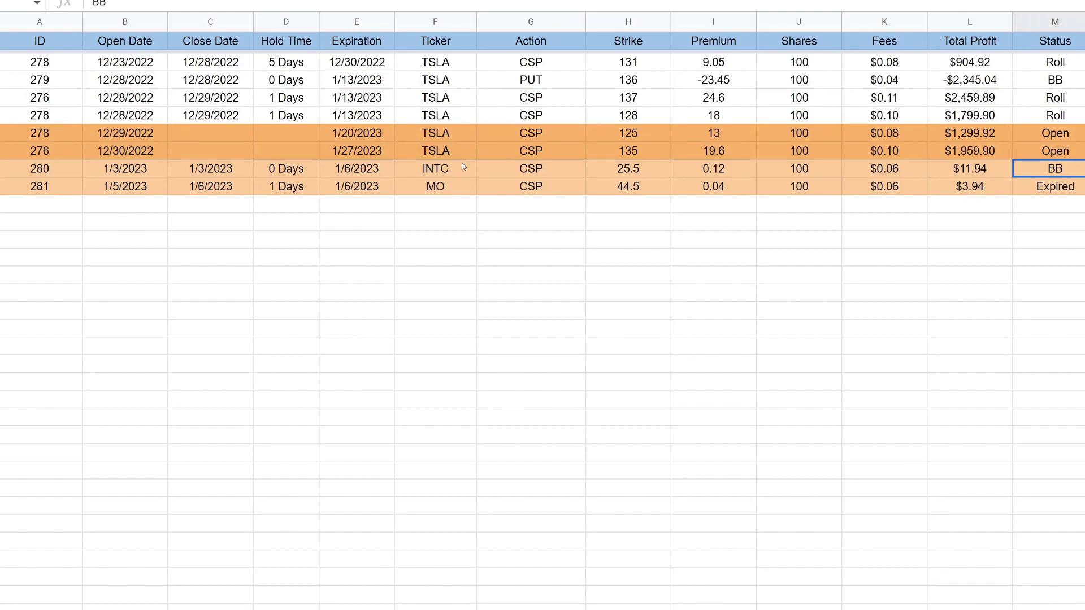
{"action": "left_click", "coordinate": [214, 169]}
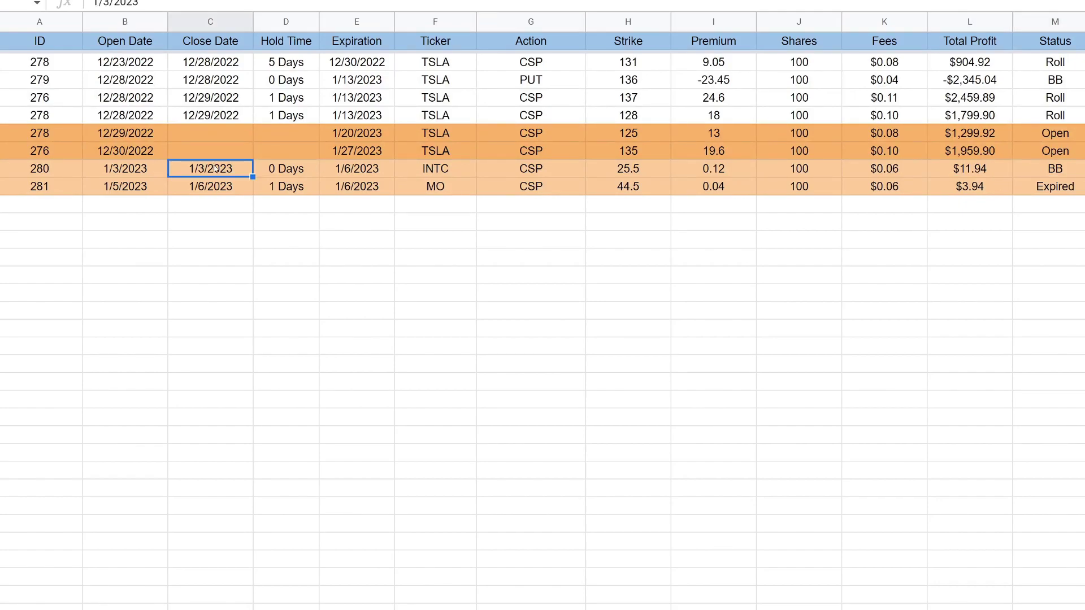
{"action": "left_click", "coordinate": [305, 169]}
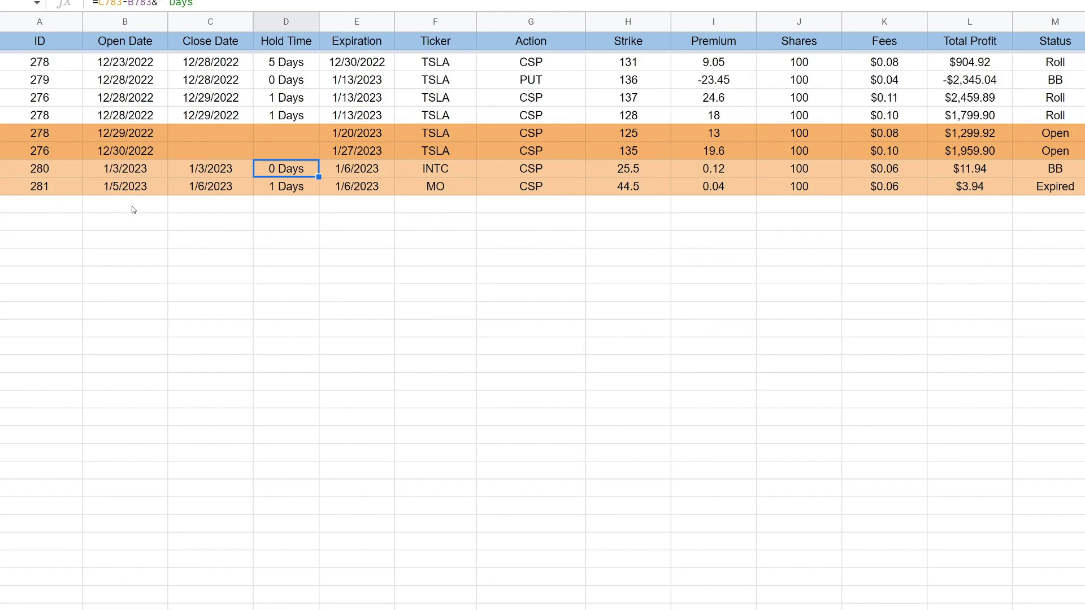
Step: Review the MO trade's cells: strike 44.5, premium 0.04, Expired status, profit and hold-time formulas
{"action": "left_click", "coordinate": [121, 191]}
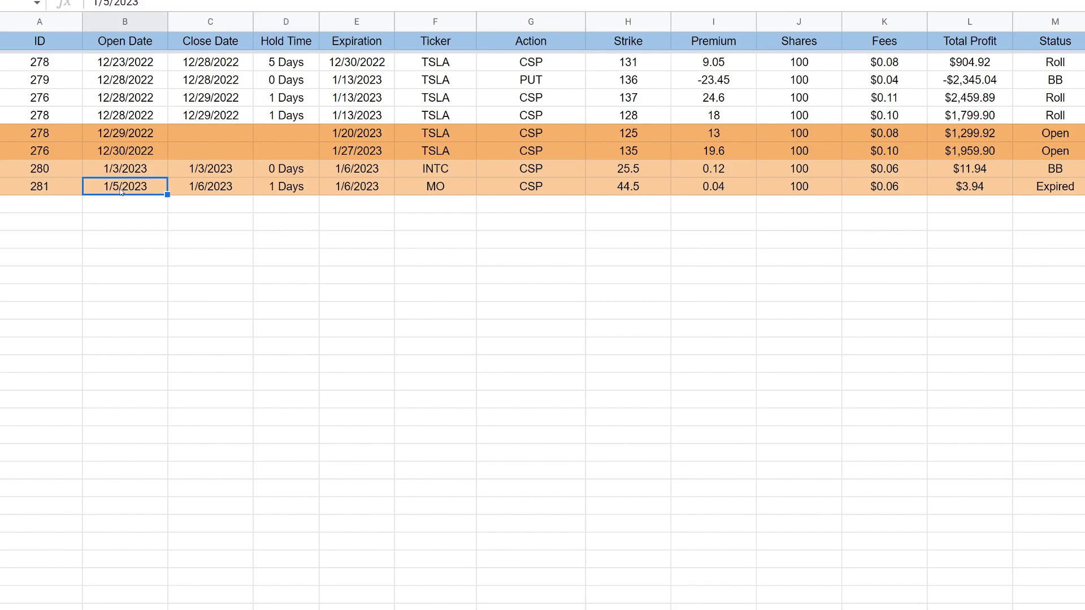
{"action": "left_click", "coordinate": [430, 183]}
{"action": "left_click", "coordinate": [519, 183]}
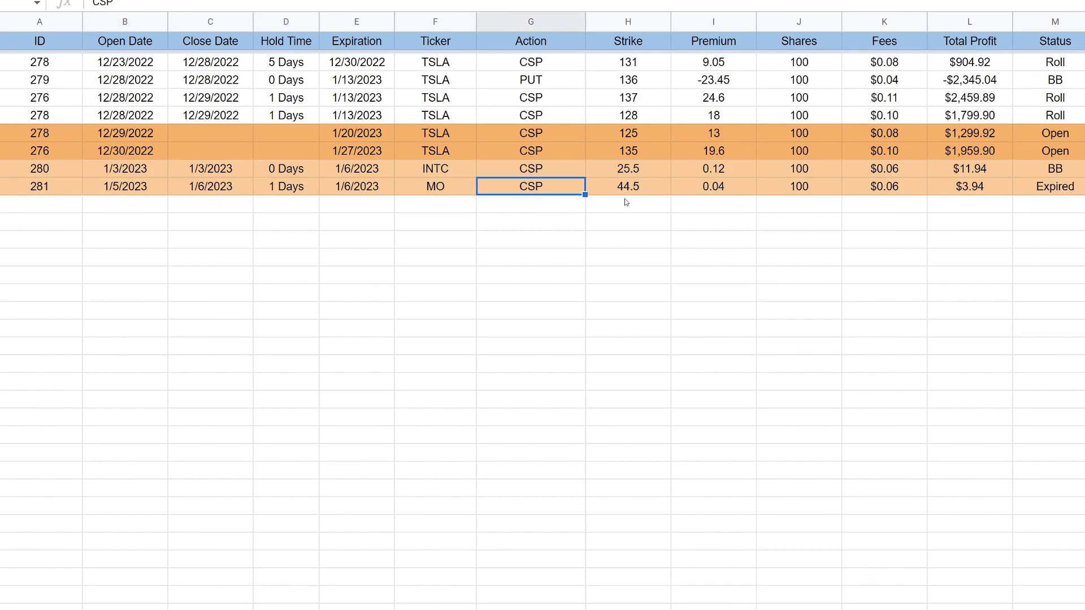
{"action": "left_click", "coordinate": [626, 185]}
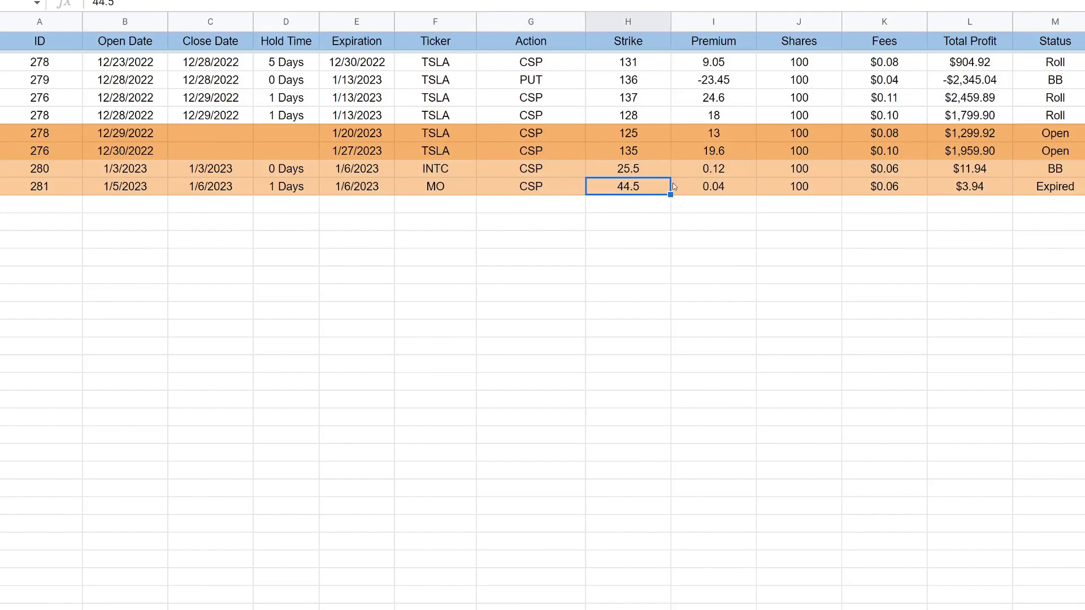
{"action": "left_click", "coordinate": [728, 193]}
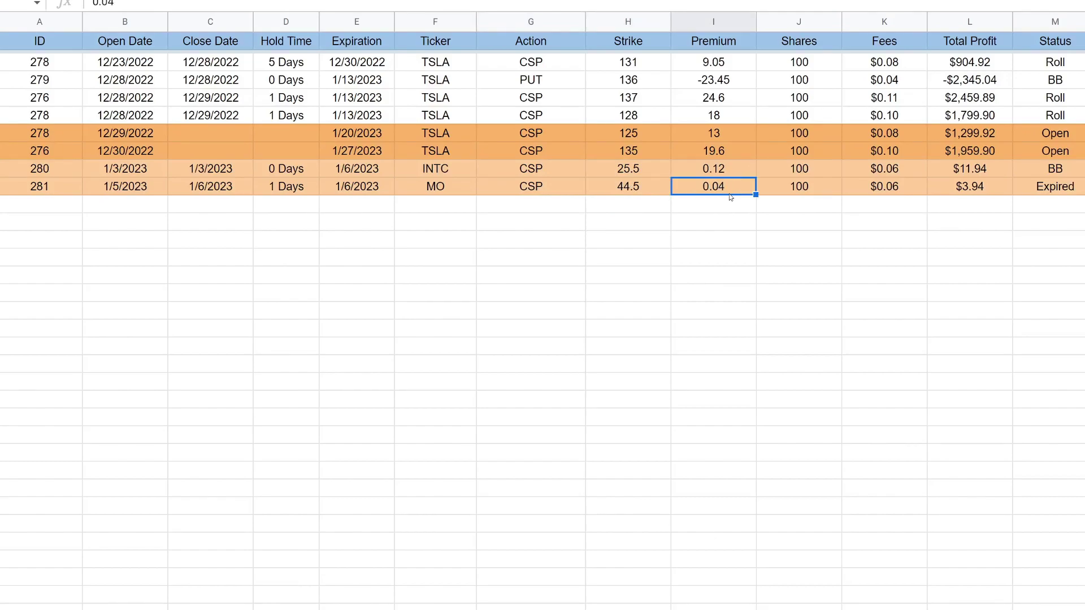
{"action": "left_click", "coordinate": [987, 185]}
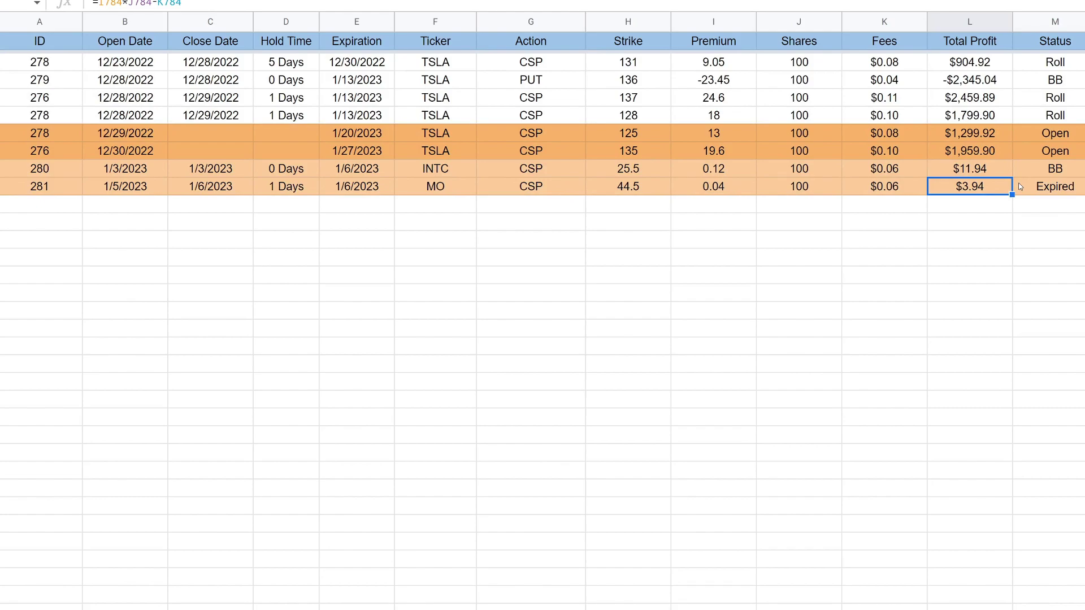
{"action": "left_click", "coordinate": [1039, 187]}
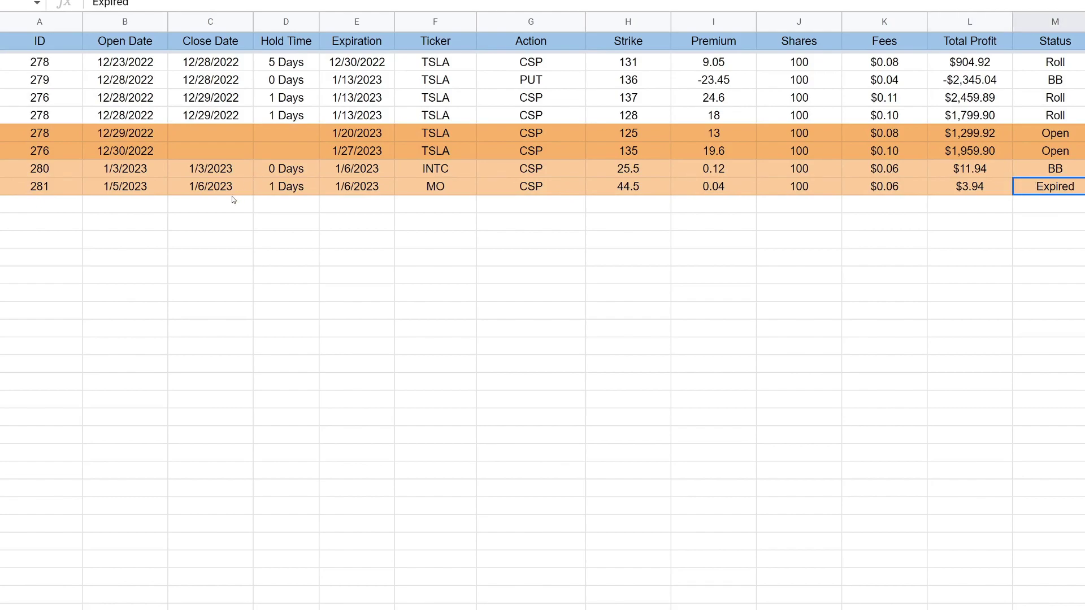
{"action": "left_click", "coordinate": [274, 187]}
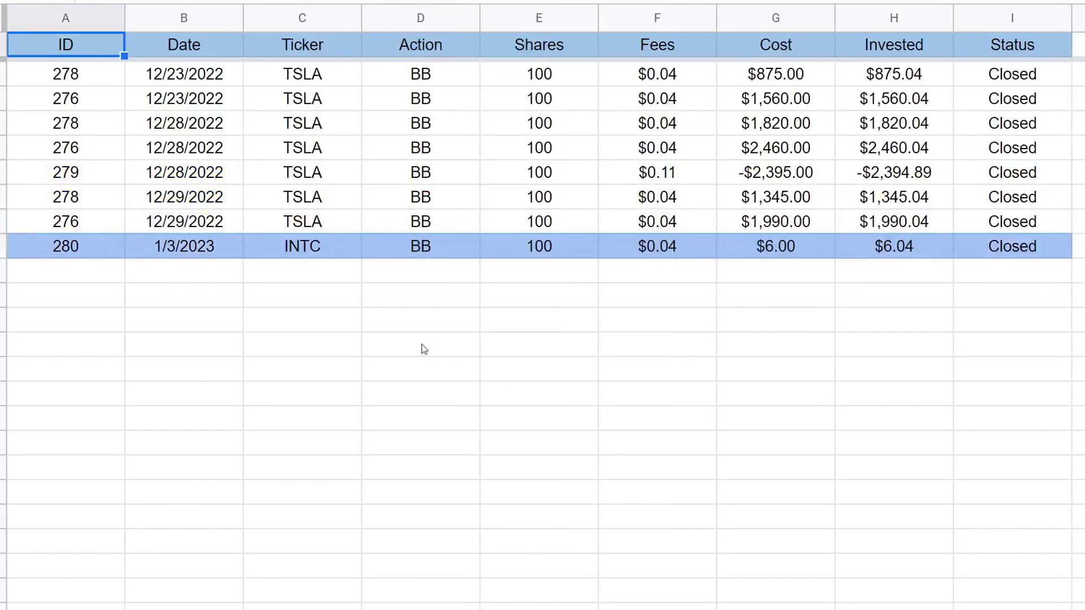
Step: Check the INTC buy-back's ticker, action and $6.04 invested amount in the buybacks log
{"action": "left_click", "coordinate": [345, 249]}
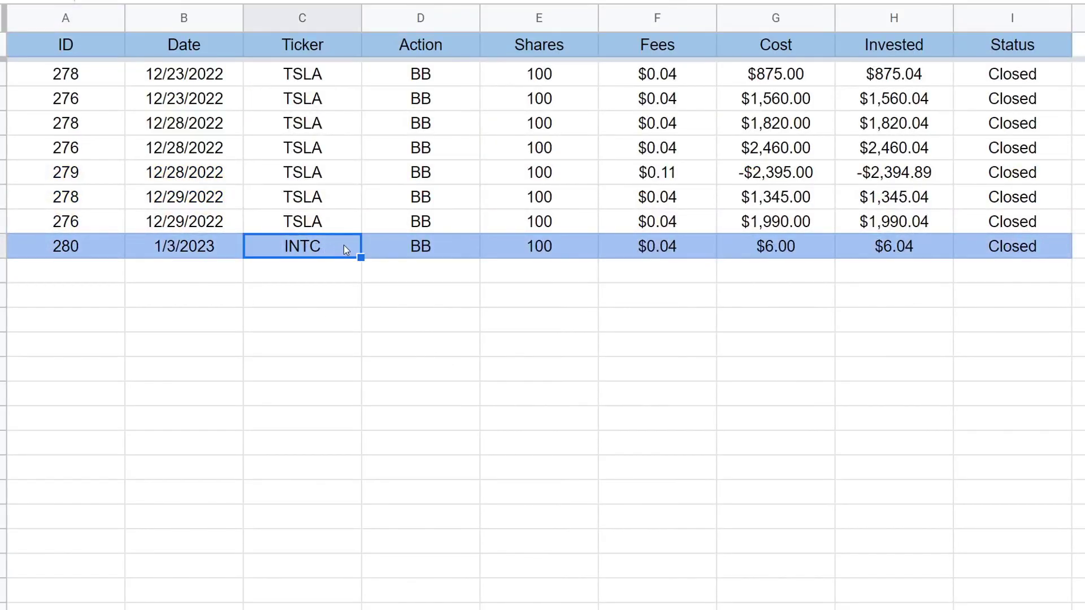
{"action": "left_click", "coordinate": [421, 244]}
{"action": "left_click", "coordinate": [882, 252]}
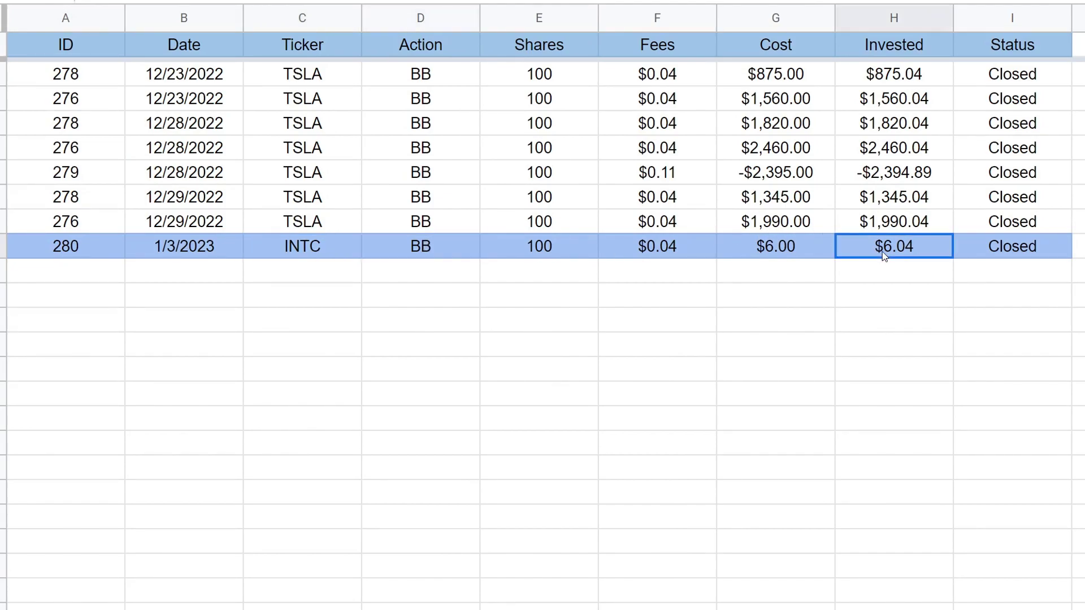